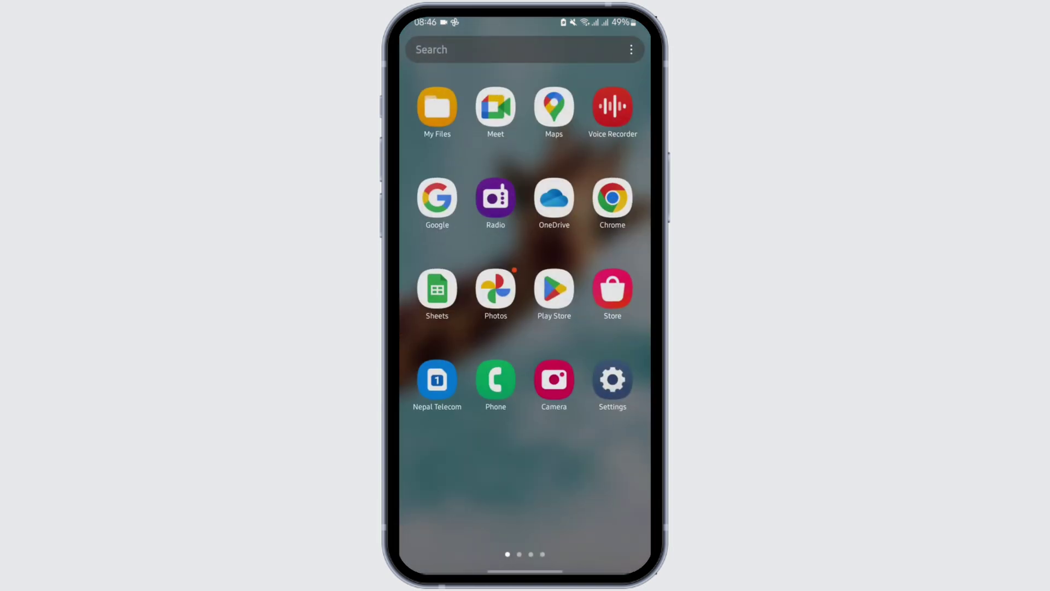
Open the Google Play Store and start a search for 'tiktok'.
{"action": "left_click", "coordinate": [559, 293]}
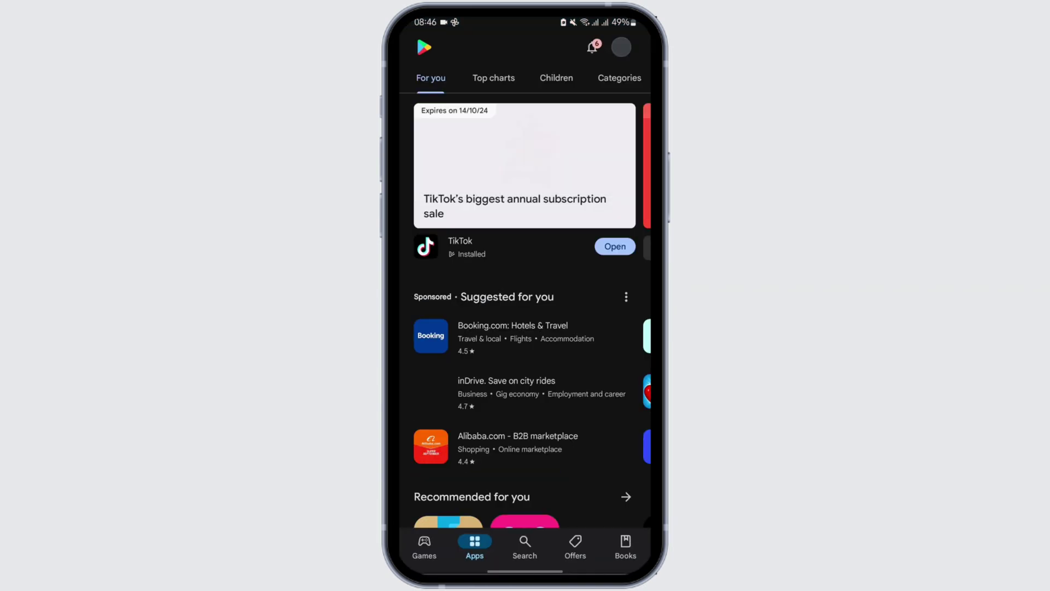
{"action": "left_click", "coordinate": [525, 546]}
{"action": "left_click", "coordinate": [500, 47]}
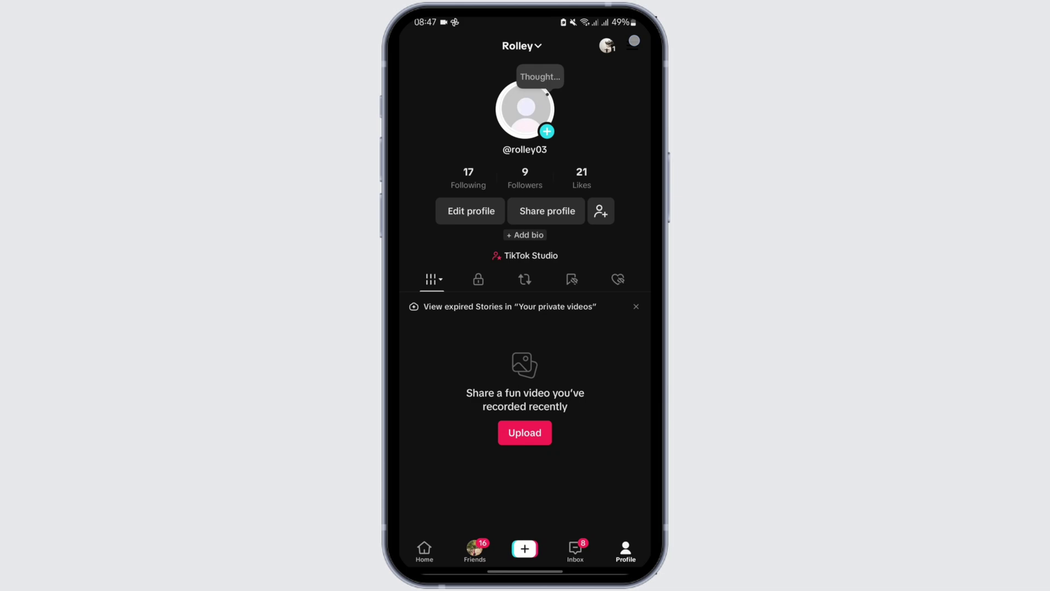
Clear TikTok's 294.6MB cache under Settings and privacy > Free up space, then go home.
{"action": "left_click", "coordinate": [634, 41]}
{"action": "left_click", "coordinate": [473, 540]}
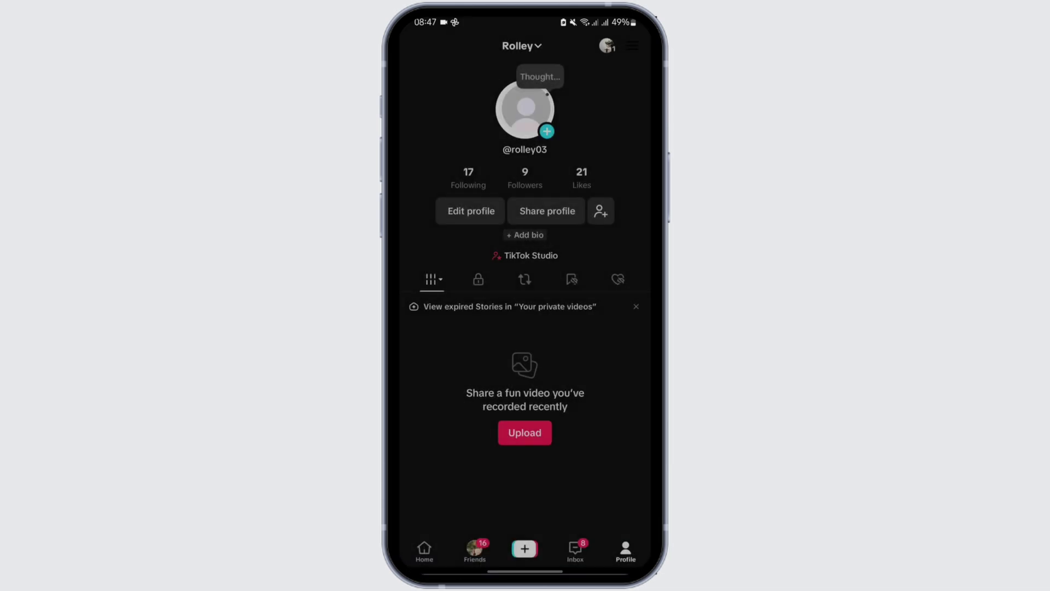
{"action": "scroll", "coordinate": [614, 347], "scroll_direction": "down", "scroll_amount": 3}
{"action": "scroll", "coordinate": [578, 440], "scroll_direction": "down", "scroll_amount": 1}
{"action": "scroll", "coordinate": [578, 441], "scroll_direction": "down", "scroll_amount": 2}
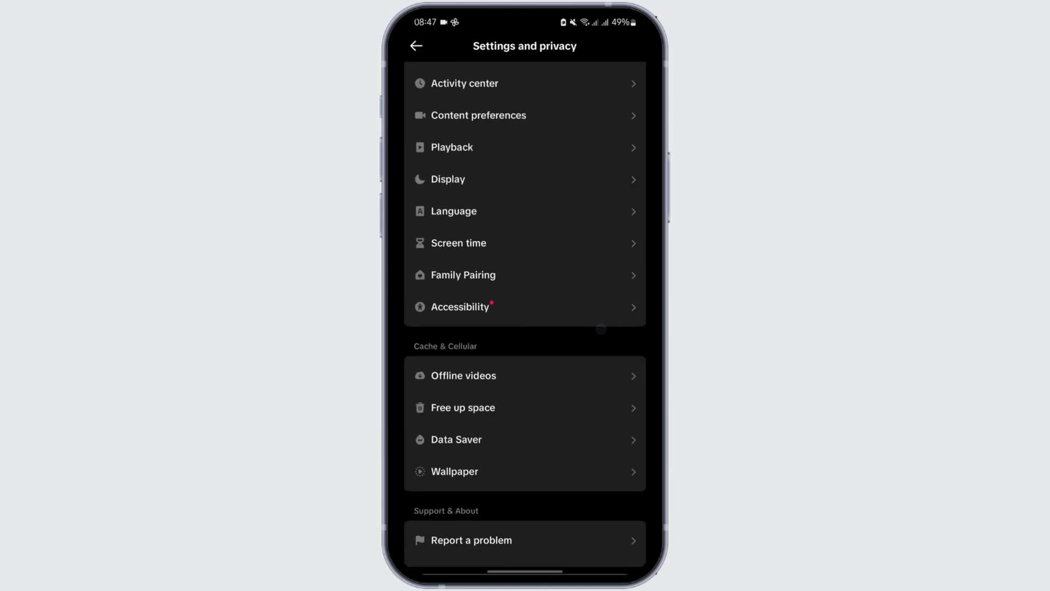
{"action": "scroll", "coordinate": [601, 330], "scroll_direction": "down", "scroll_amount": 2}
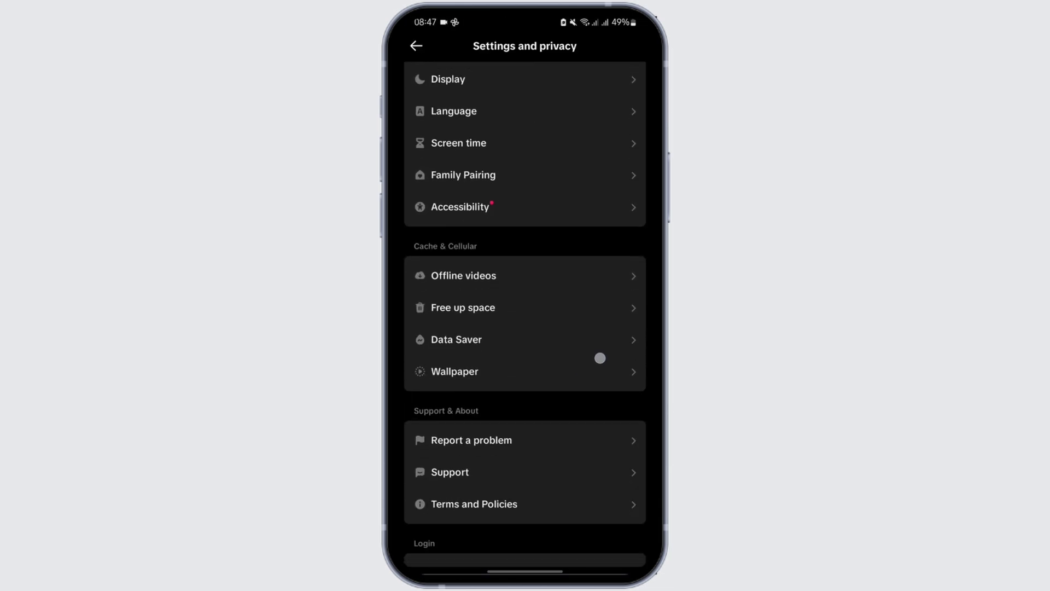
{"action": "left_click", "coordinate": [488, 306]}
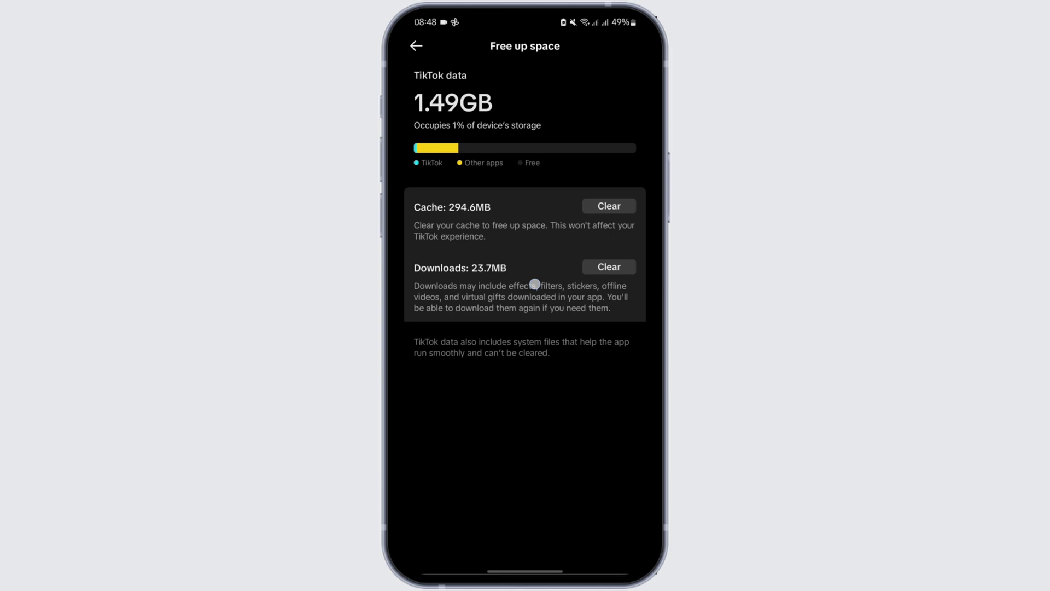
{"action": "left_click", "coordinate": [609, 205]}
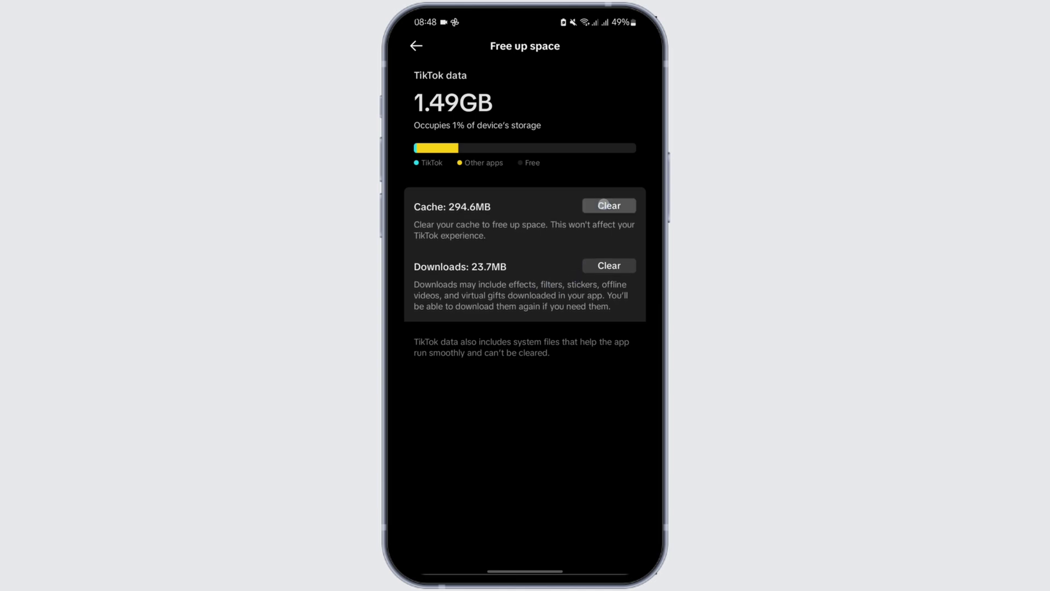
{"action": "left_click", "coordinate": [575, 318]}
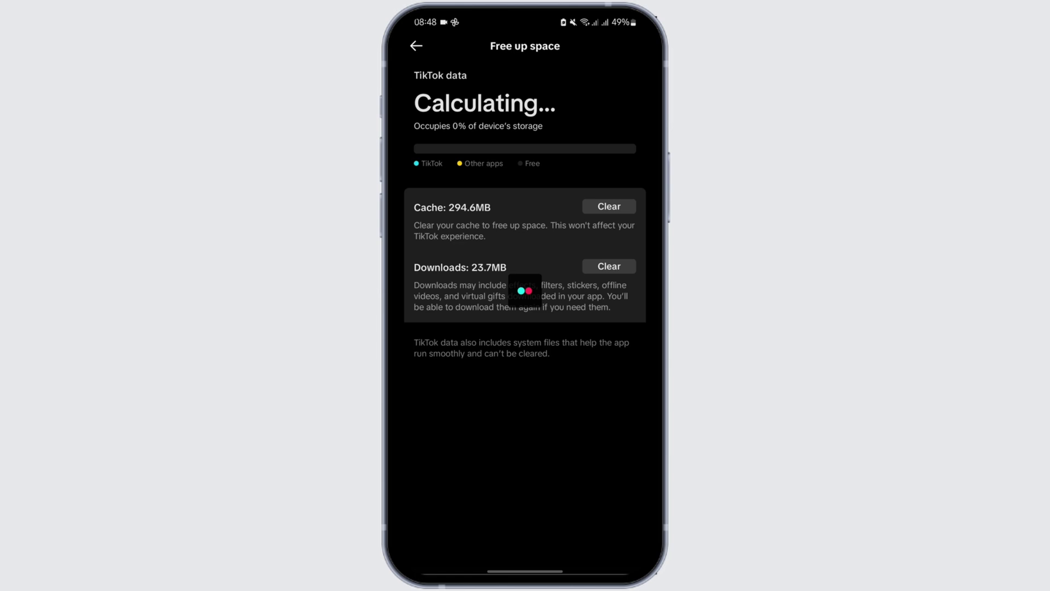
{"action": "left_click_drag", "start_coordinate": [527, 566], "coordinate": [527, 395]}
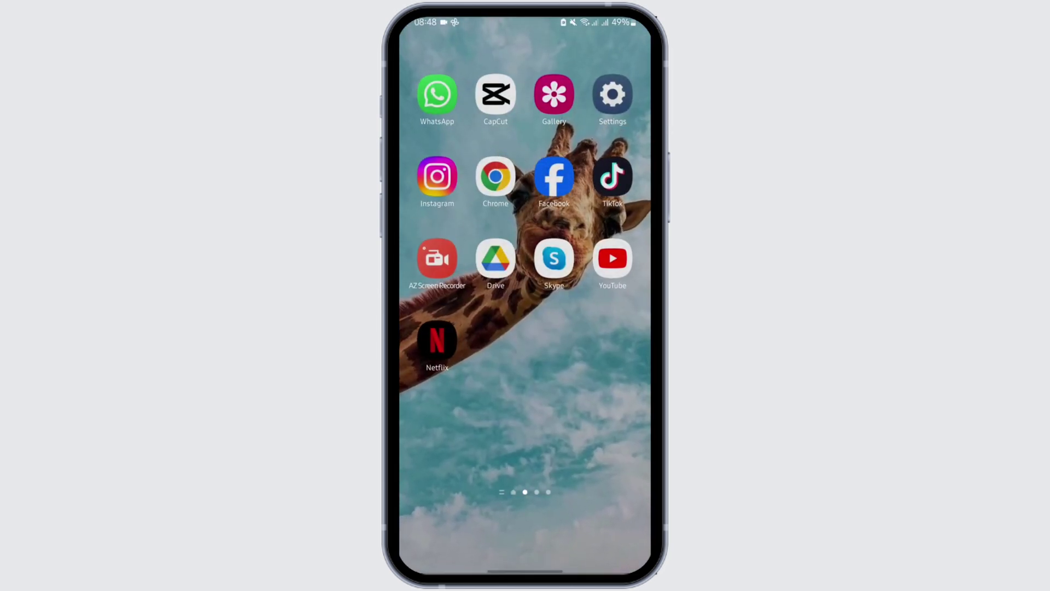
Open Android Settings to reach TikTok's storage page (88.13 MB cache, 1.19 GB total).
{"action": "left_click", "coordinate": [613, 95]}
{"action": "scroll", "coordinate": [586, 415], "scroll_direction": "down", "scroll_amount": 10}
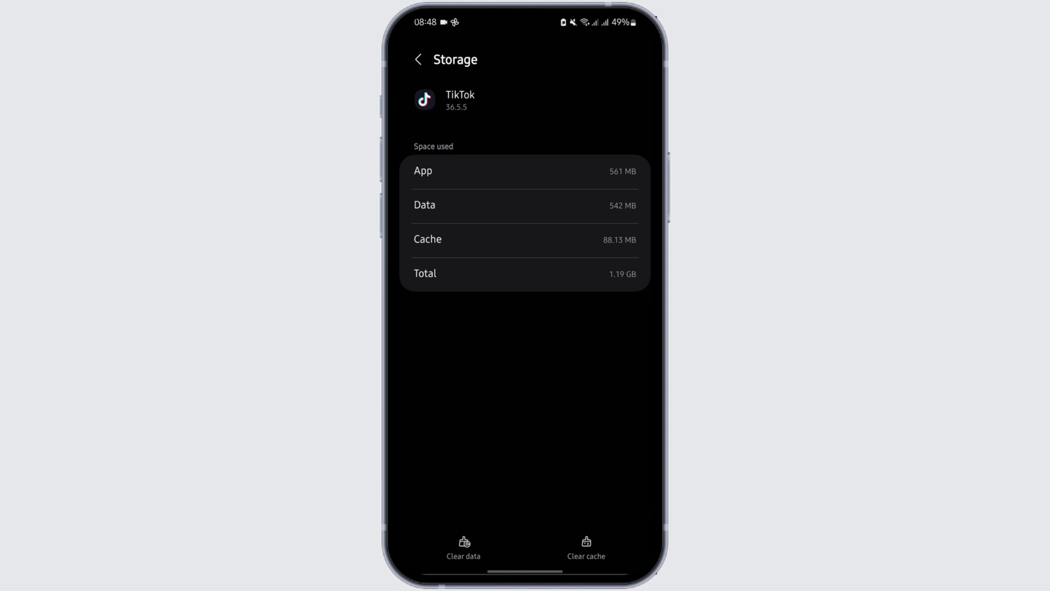
{"action": "scroll", "coordinate": [602, 384], "scroll_direction": "up", "scroll_amount": 2}
Delete TikTok's app data, confirm a force stop, then return to the home screen.
{"action": "left_click", "coordinate": [463, 548]}
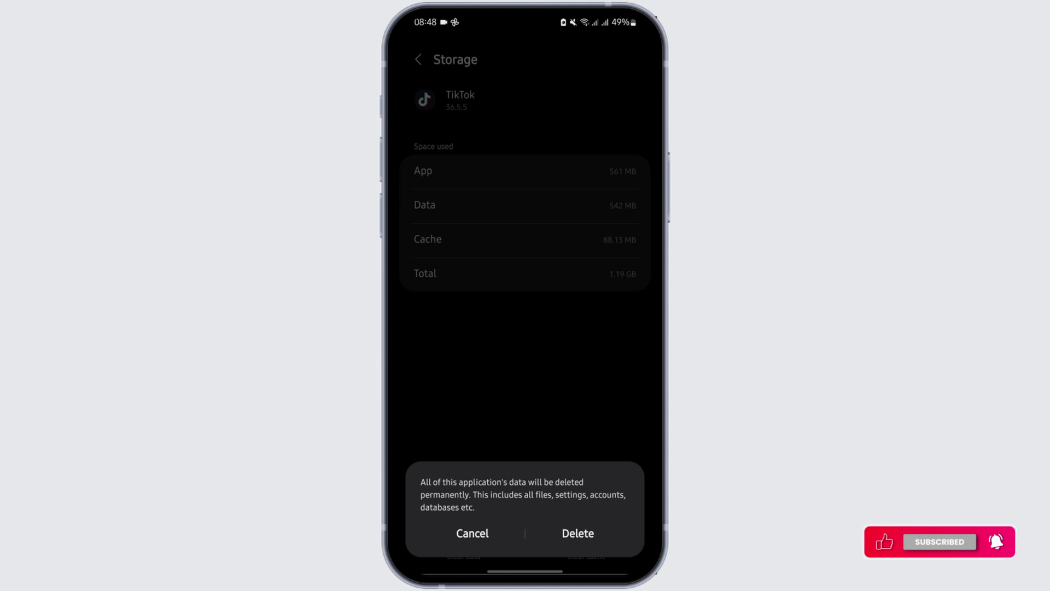
{"action": "left_click", "coordinate": [571, 539]}
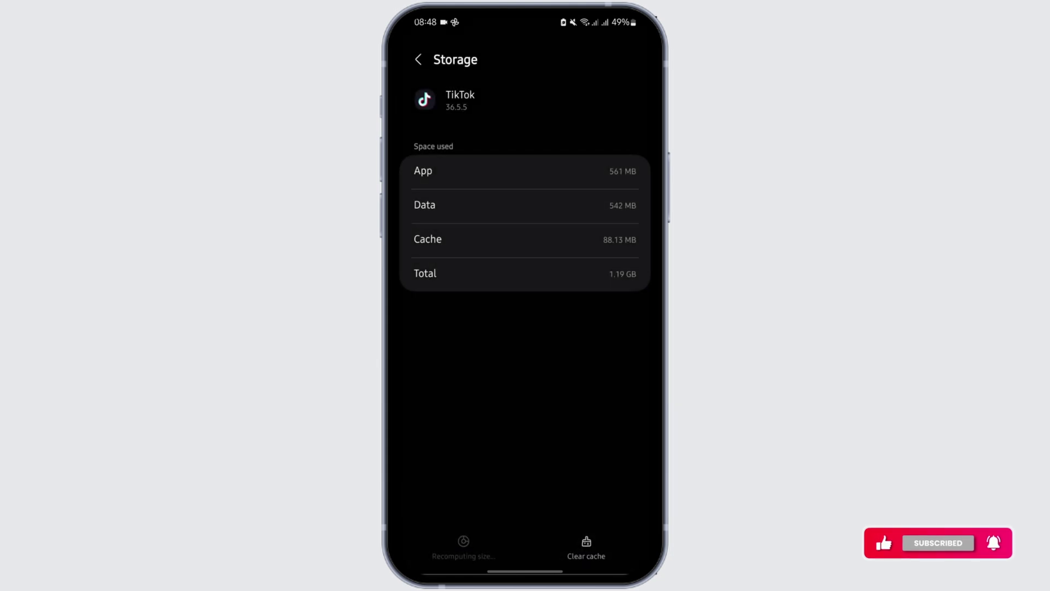
{"action": "left_click_drag", "start_coordinate": [648, 479], "coordinate": [611, 438]}
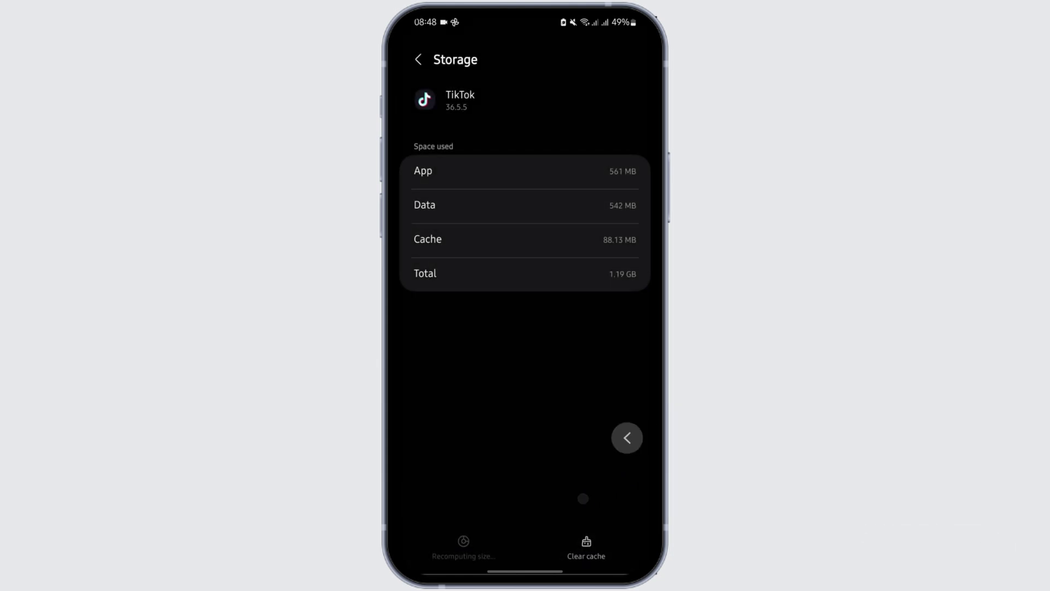
{"action": "scroll", "coordinate": [602, 406], "scroll_direction": "up", "scroll_amount": 5}
{"action": "left_click", "coordinate": [606, 546]}
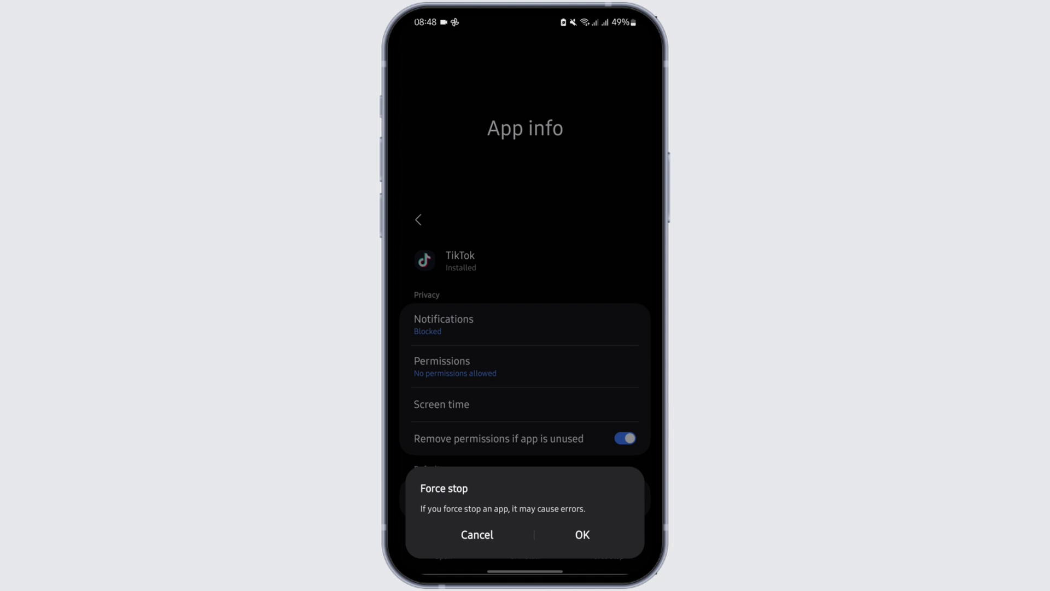
{"action": "left_click", "coordinate": [582, 532]}
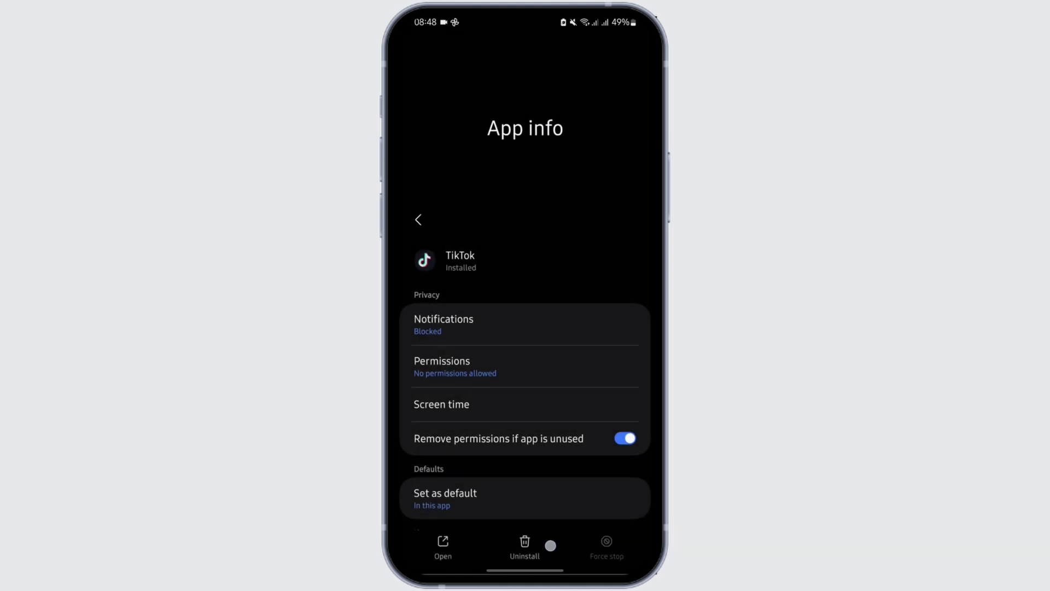
{"action": "left_click_drag", "start_coordinate": [550, 546], "coordinate": [542, 370]}
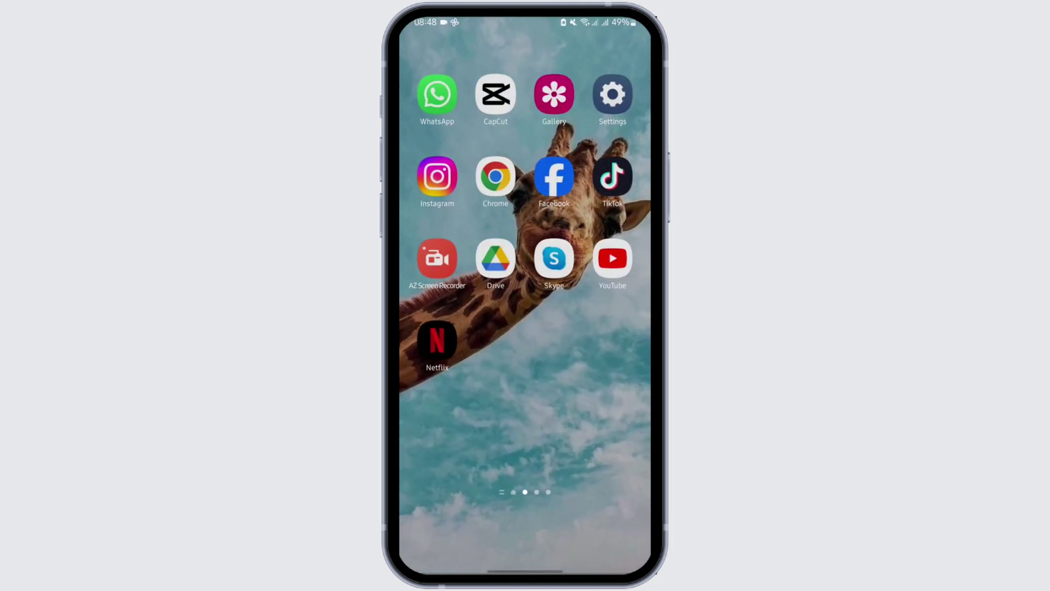